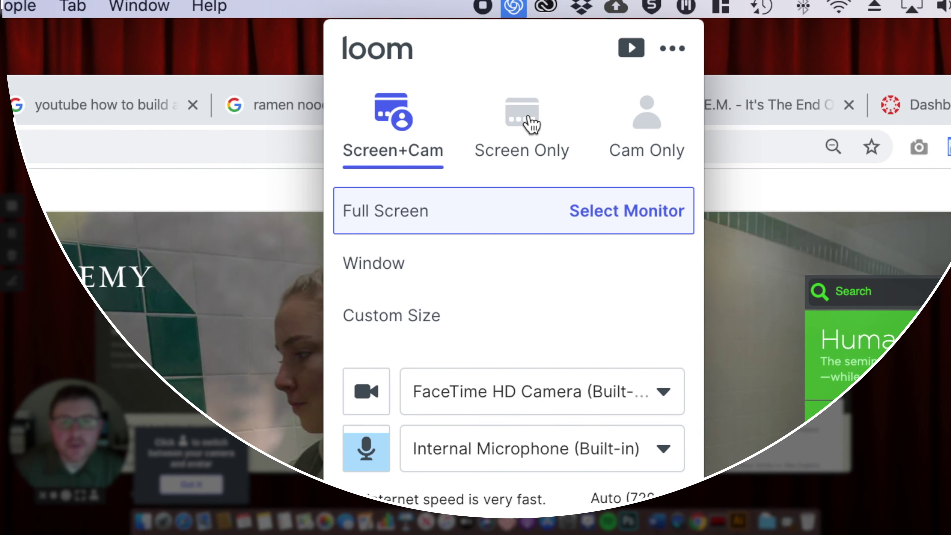
Try the Screen Only and Cam Only recording modes, and return to Screen+Cam.
click(521, 64)
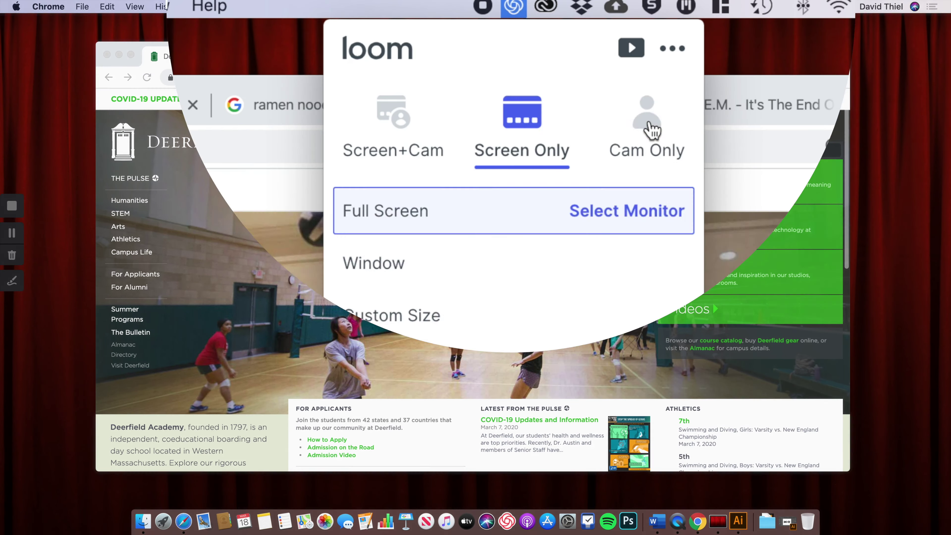
click(587, 71)
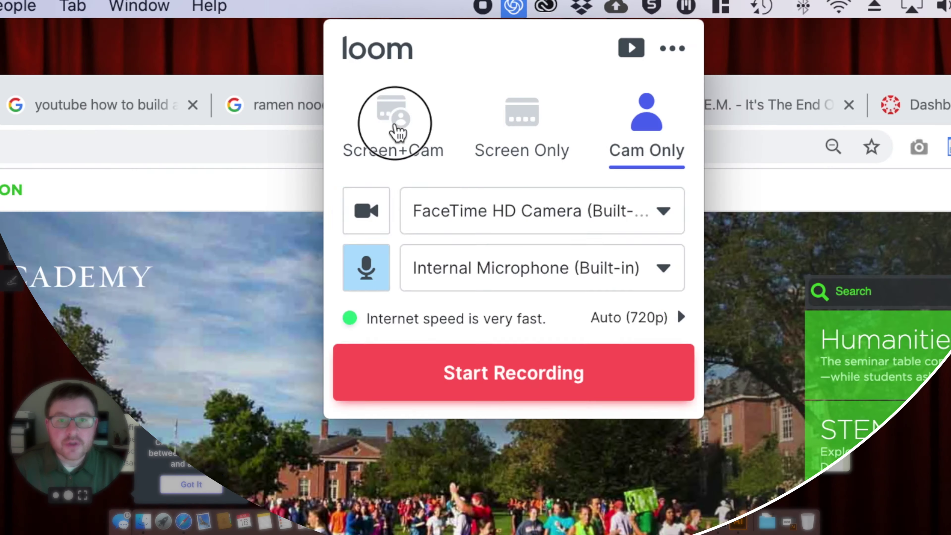
click(396, 127)
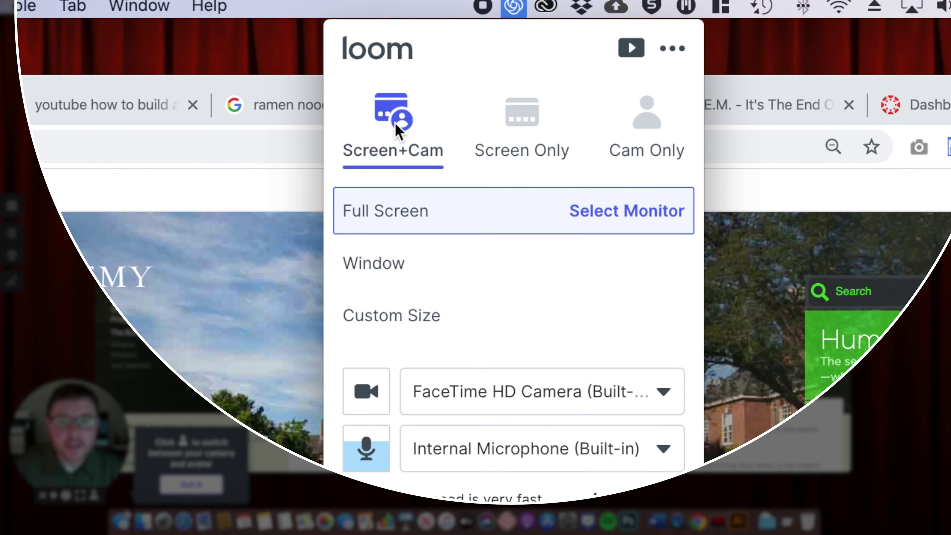
click(526, 120)
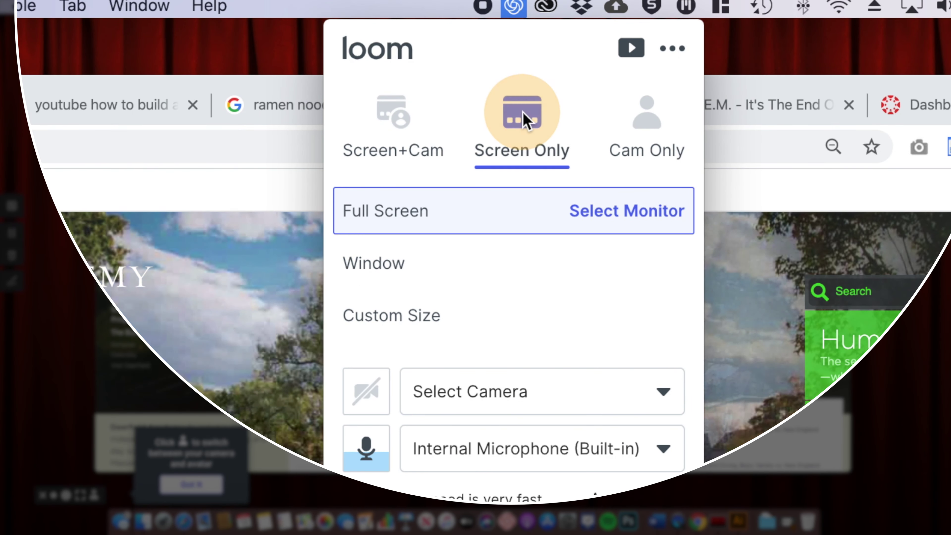
click(647, 114)
click(401, 119)
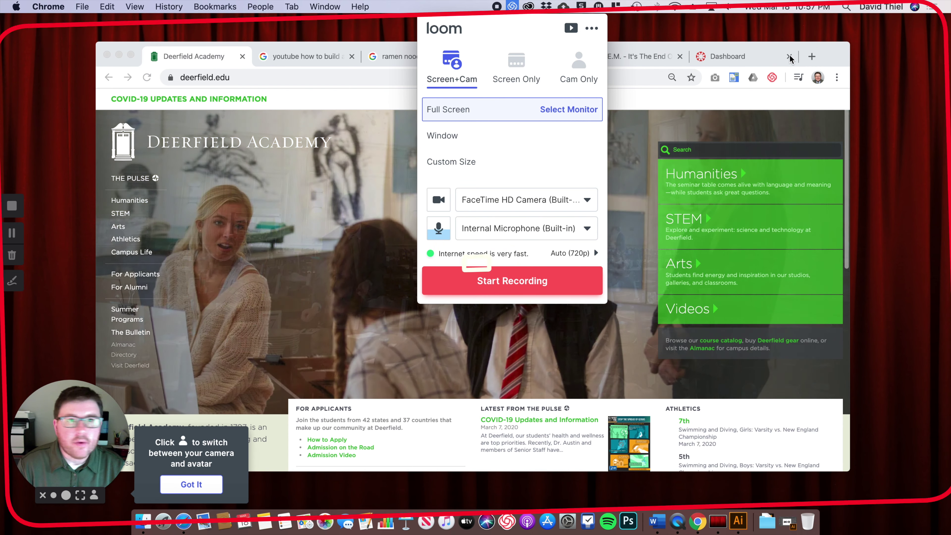
Enlarge the camera bubble to its large size and set up a recording of only the Google Chrome window.
click(66, 495)
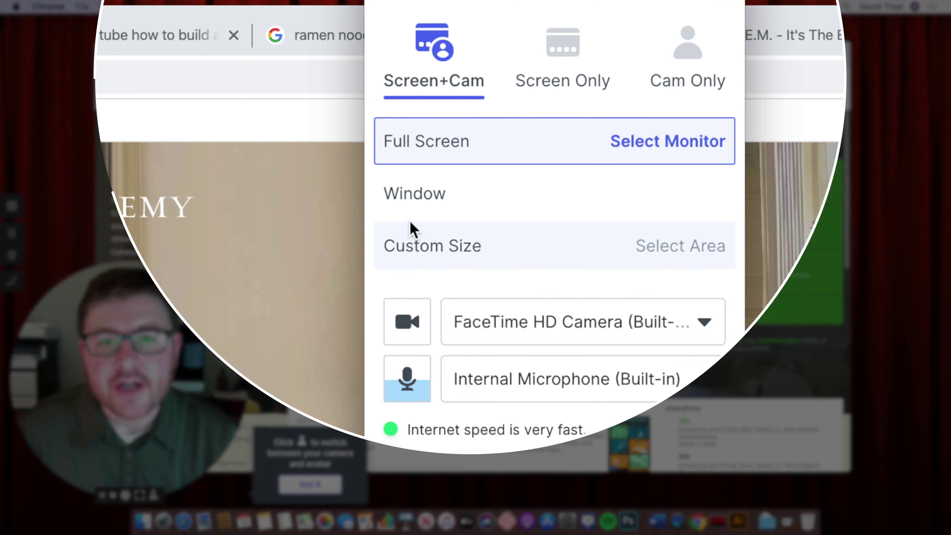
click(447, 136)
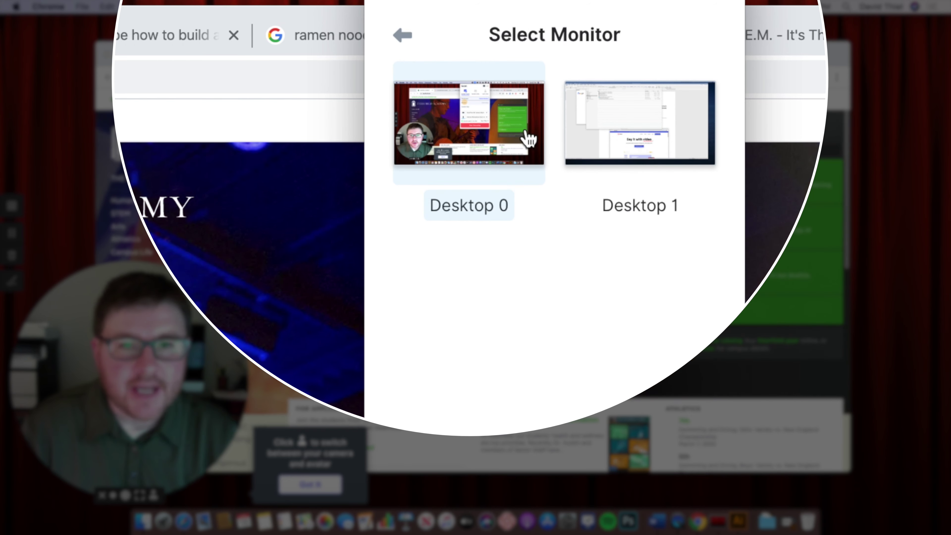
click(483, 125)
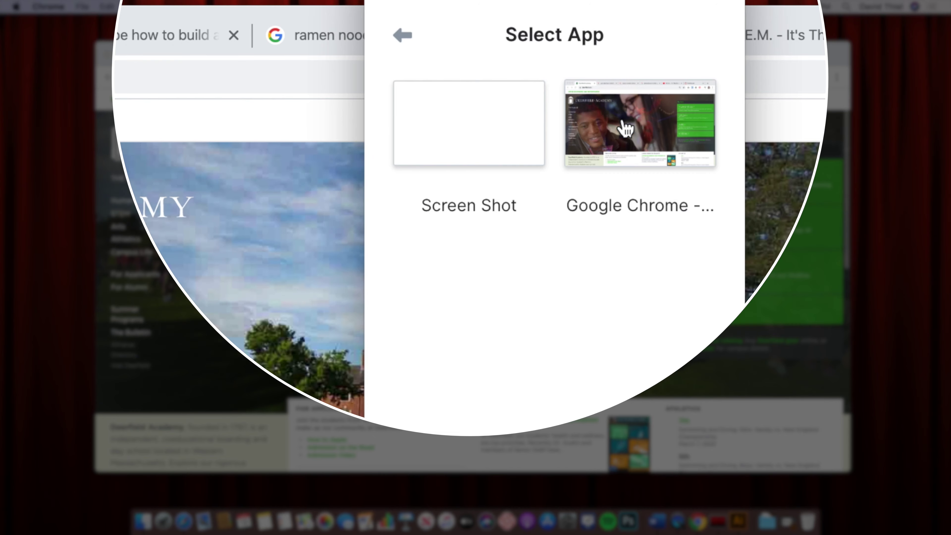
click(625, 128)
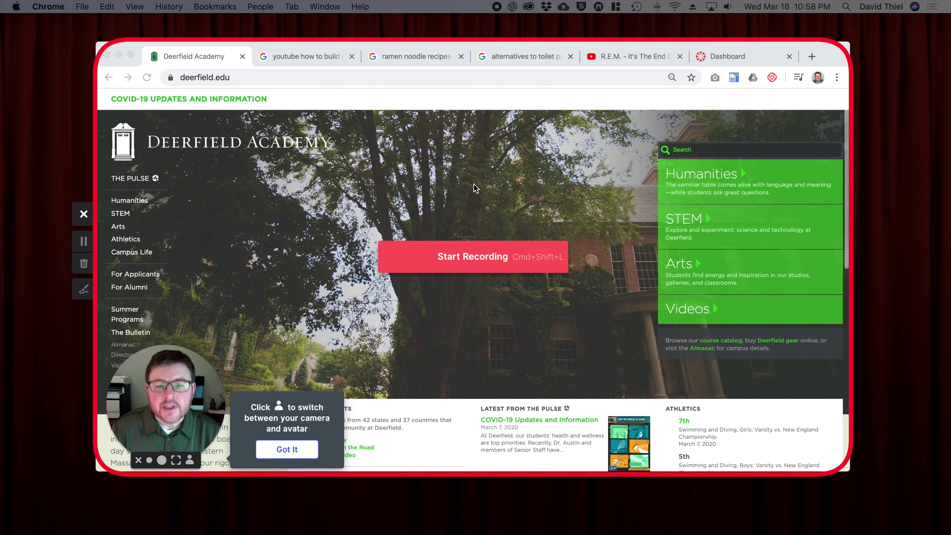
click(487, 248)
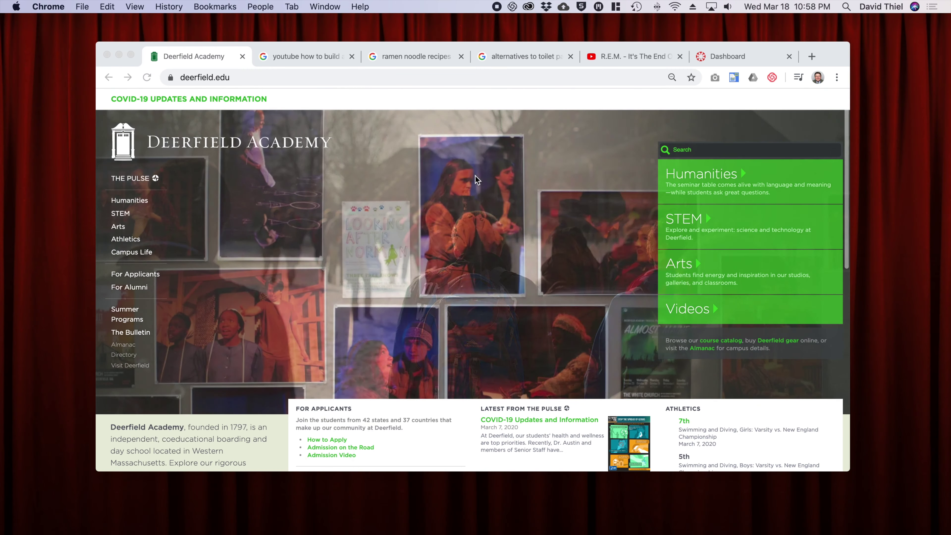
Switch the capture source to Custom Size on Desktop 0 and mark an area slightly larger than the browser window.
click(512, 7)
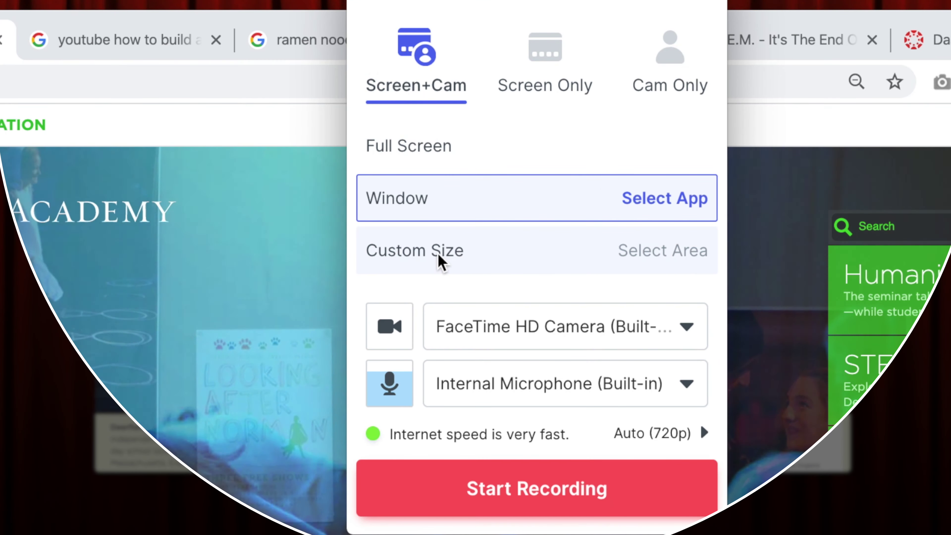
click(441, 260)
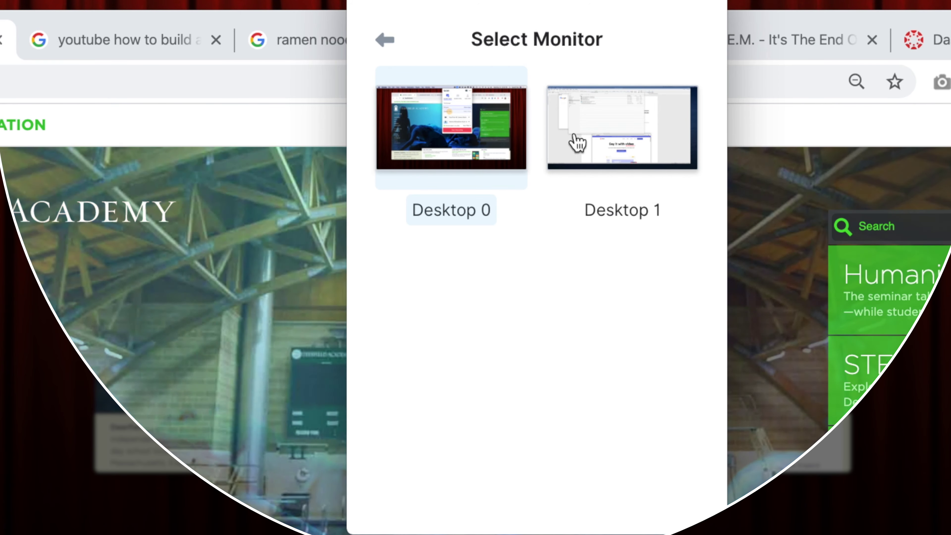
click(468, 173)
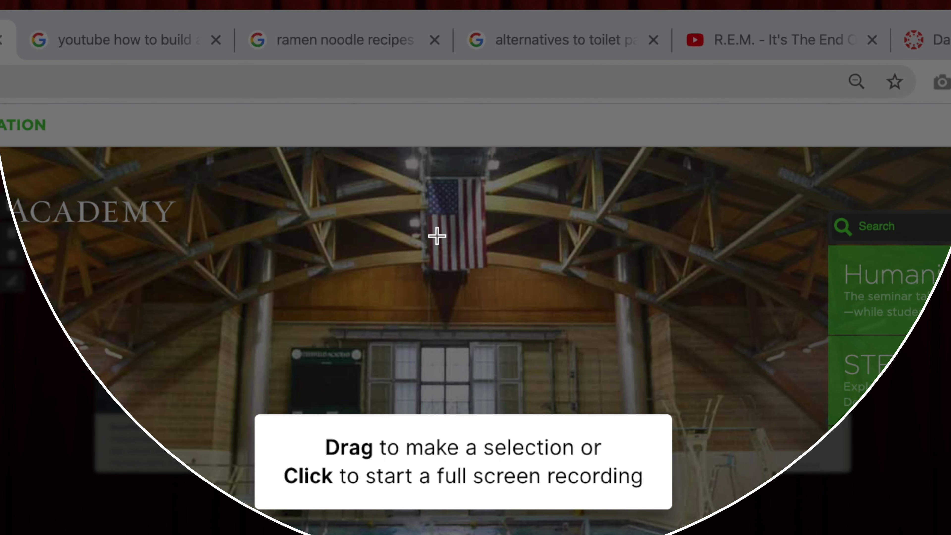
drag(77, 30, 876, 488)
Stretch the upper corners of the custom recording area out to the side edges of the screen, just below the menu bar.
drag(876, 259, 876, 259)
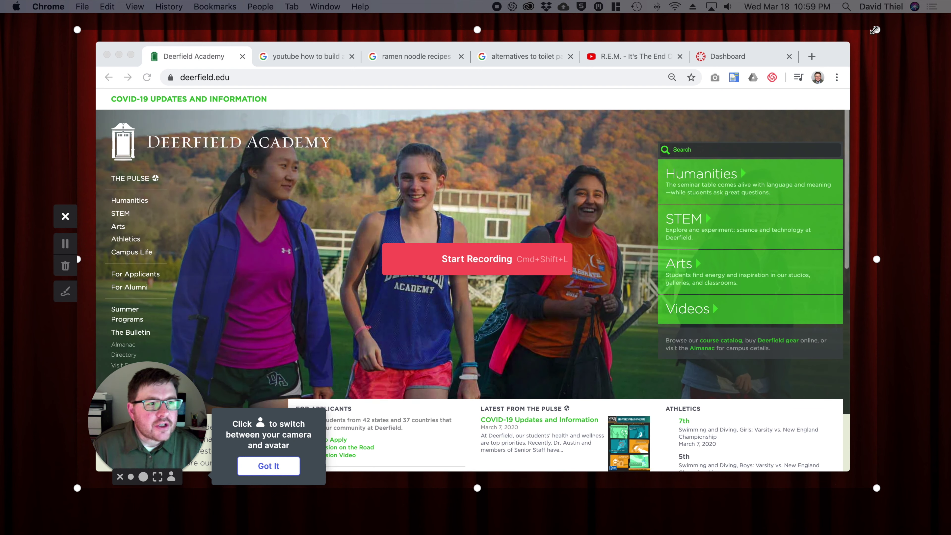
drag(875, 30, 949, 15)
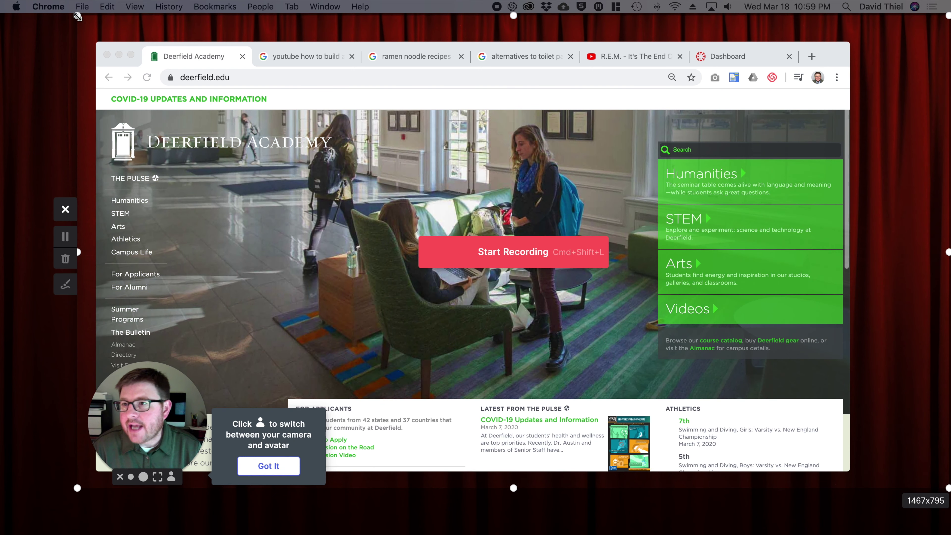
drag(77, 16, 1, 14)
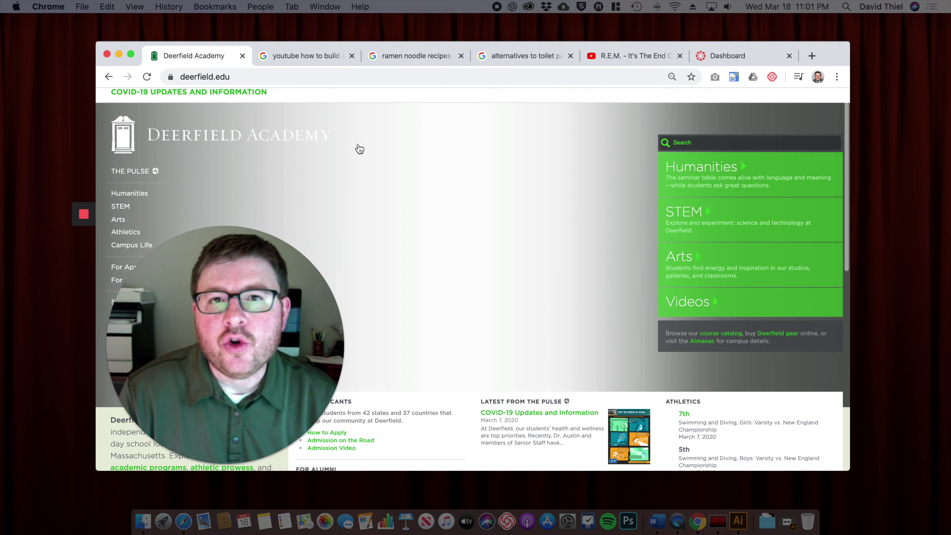
Draw a green freehand ellipse over the photo on the web page with the drawing tool, and finish drawing.
mouse_move(84, 211)
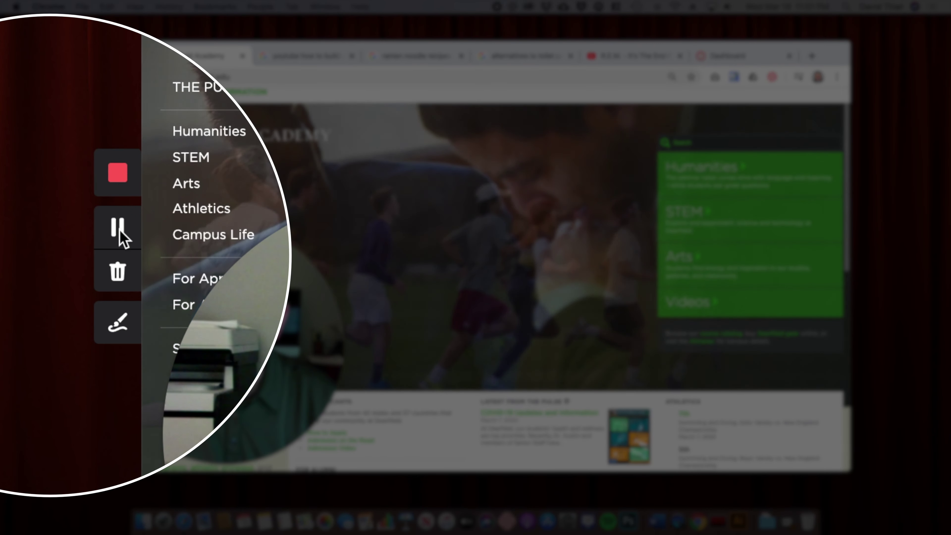
click(119, 322)
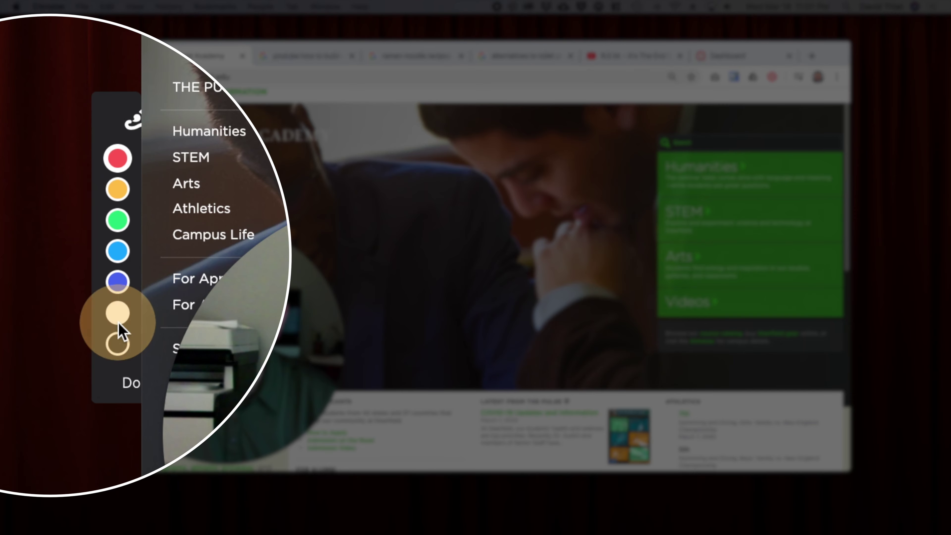
click(71, 224)
mouse_move(323, 156)
mouse_down()
mouse_move(316, 161)
mouse_move(445, 296)
mouse_move(414, 233)
mouse_up()
drag(372, 210, 414, 169)
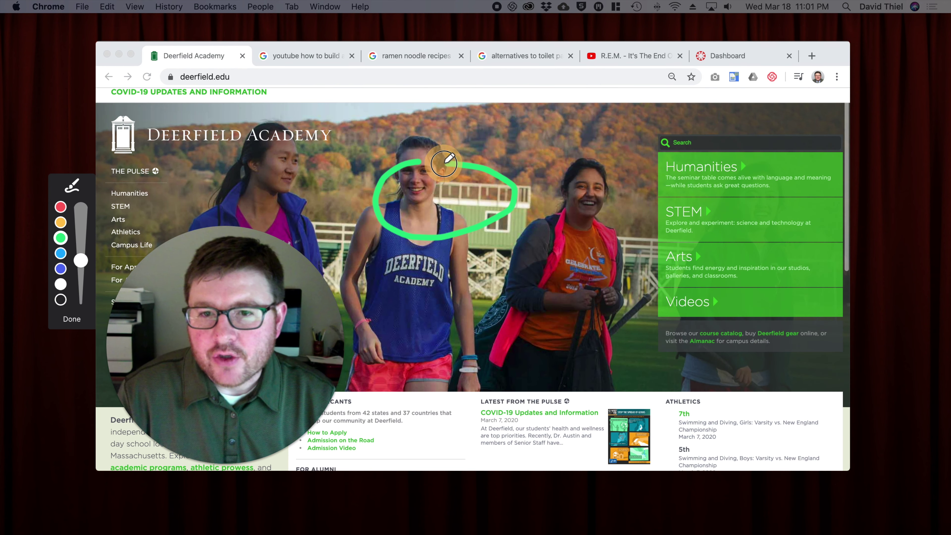
mouse_move(661, 120)
mouse_down()
mouse_move(635, 144)
mouse_move(724, 124)
mouse_move(677, 120)
mouse_up()
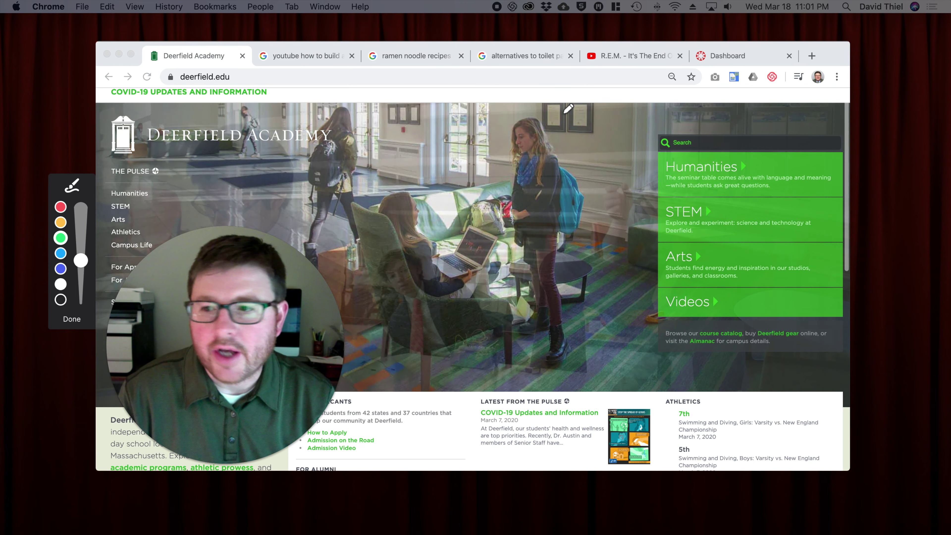
click(71, 319)
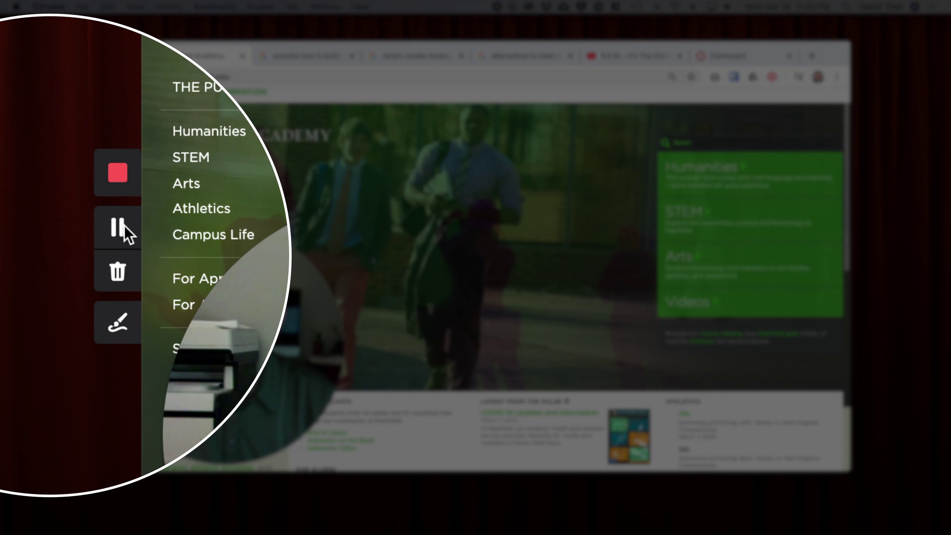
Pause and resume the running recording, and discard it.
click(83, 242)
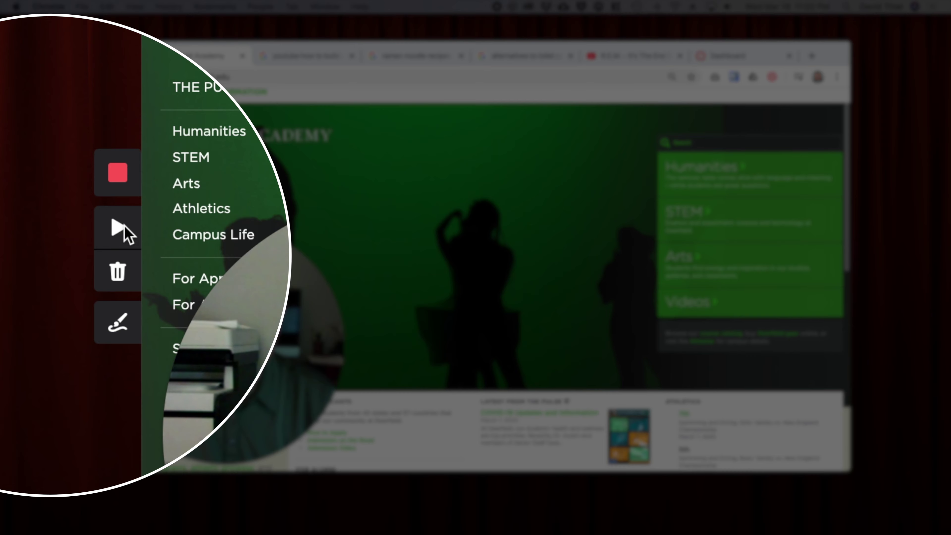
click(120, 228)
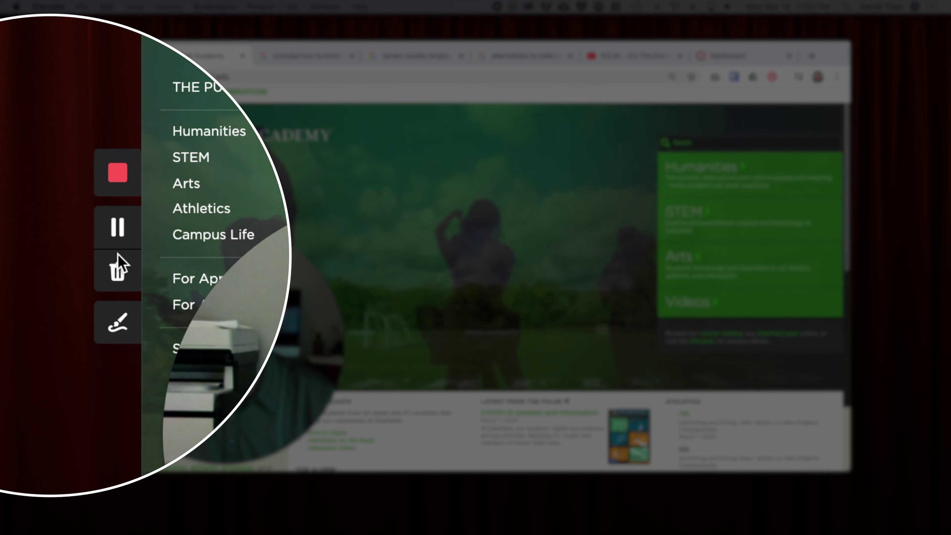
click(118, 275)
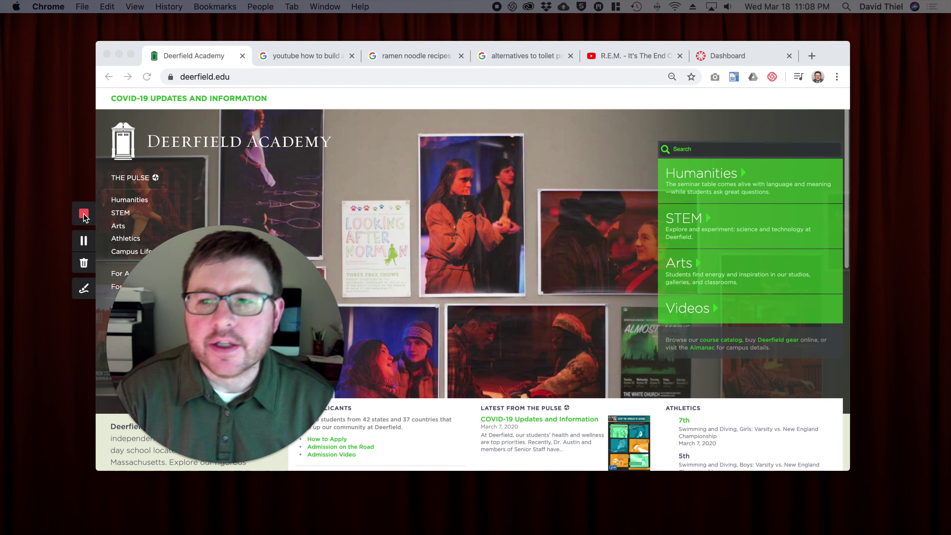
Stop the recording and dismiss the first-video welcome dialog on its Loom share page to view the video's options.
click(84, 215)
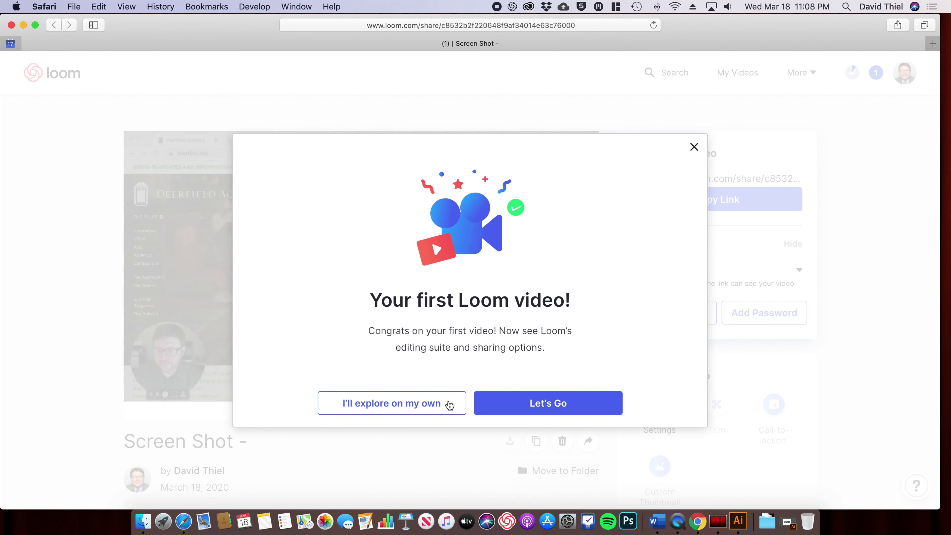
click(694, 147)
click(40, 183)
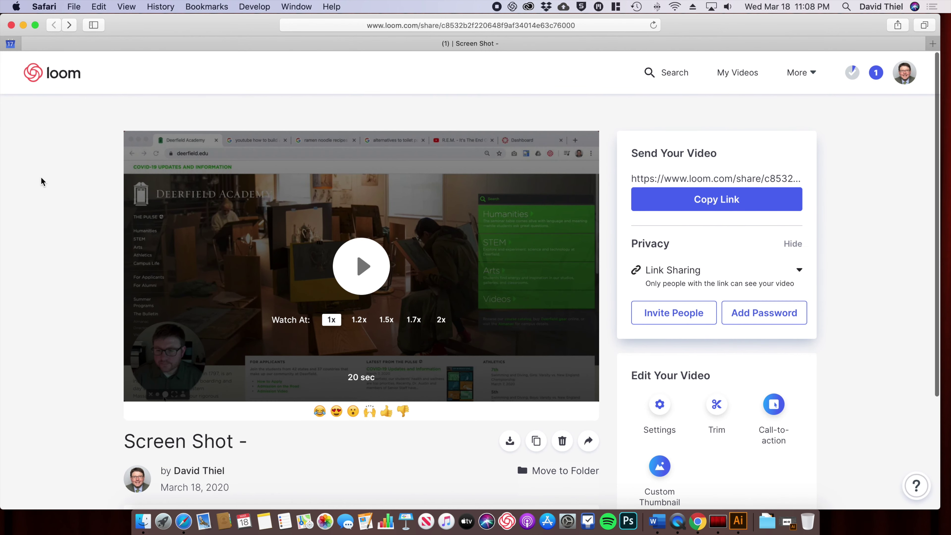
scroll(54, 177, down, 1)
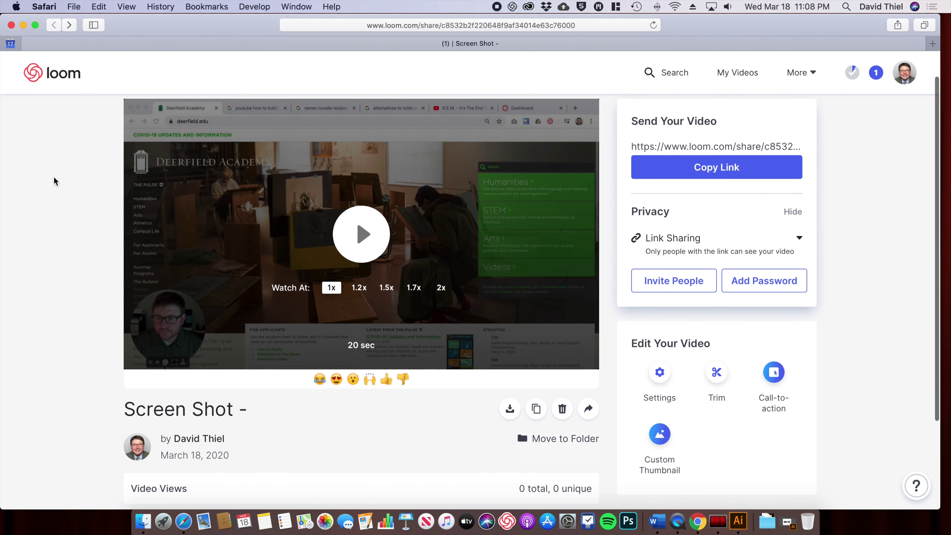